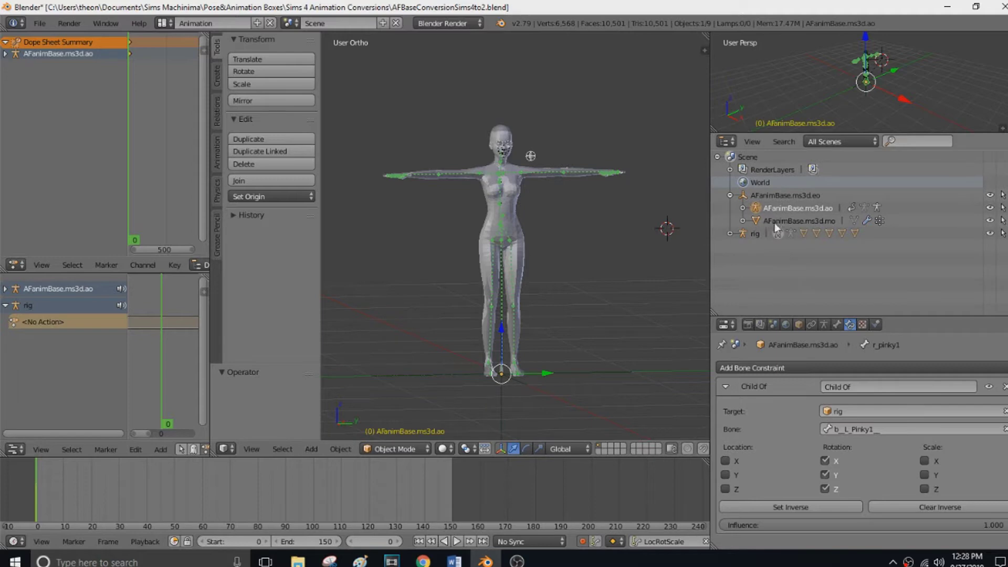
Step: Expand the rig's hierarchy in the outliner and hide its five mannequin meshes
left_click(776, 197)
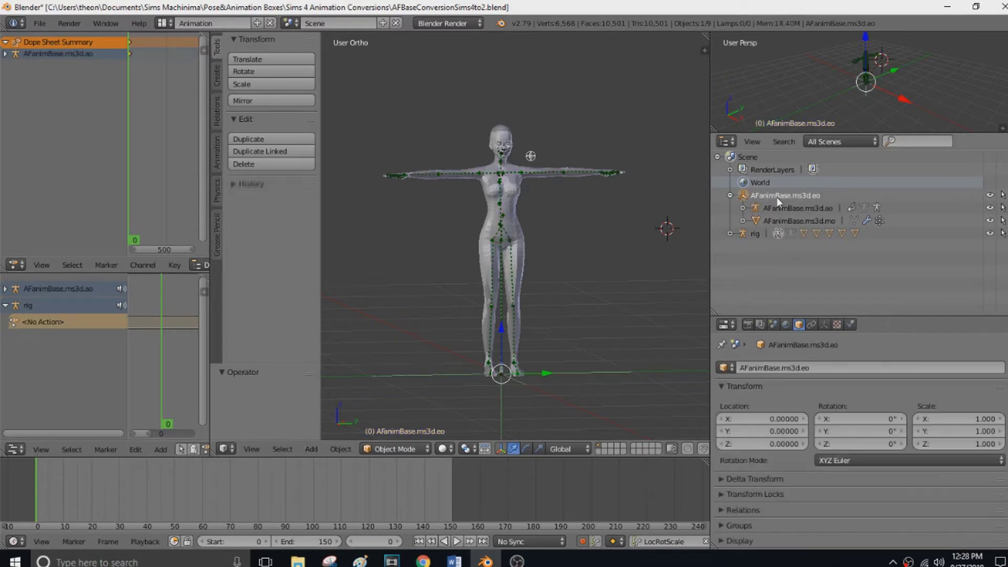
left_click(731, 234)
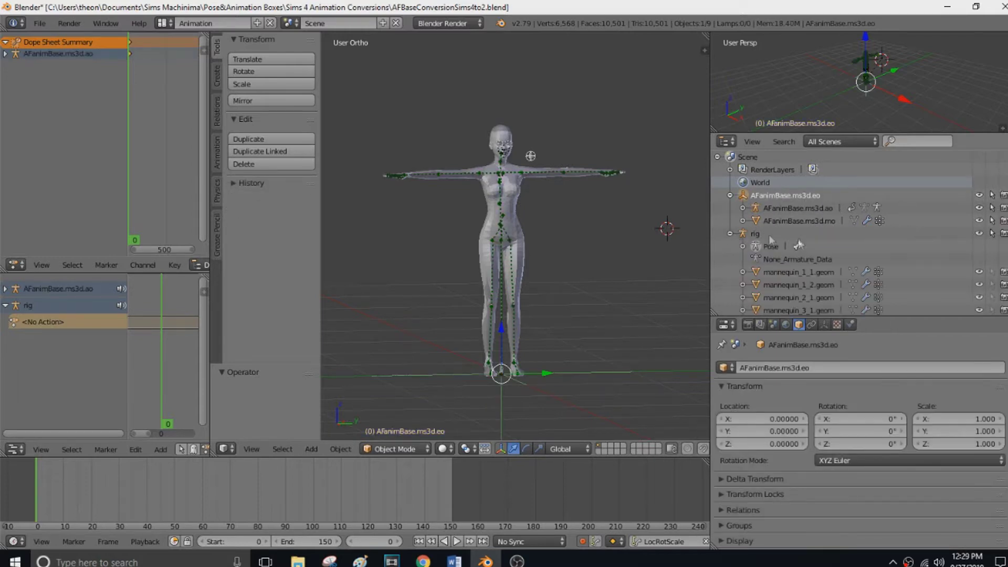
scroll(937, 285, "down", 1)
left_click(979, 256)
left_click(980, 271)
left_click(980, 283)
left_click(981, 308)
left_click(980, 297)
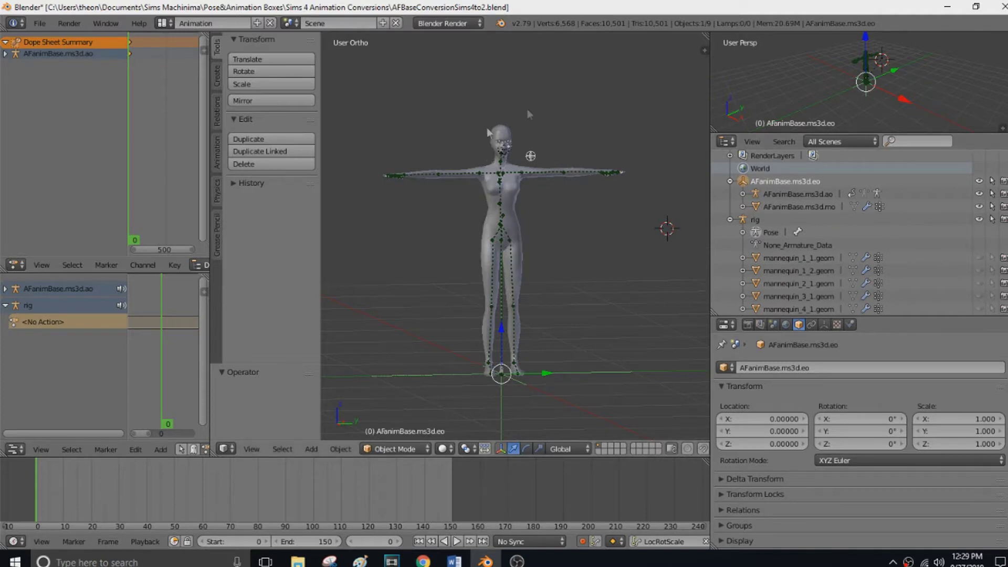
Step: Make all five mannequin meshes of the rig visible again
left_click(980, 308)
left_click(980, 297)
left_click(980, 284)
left_click(980, 271)
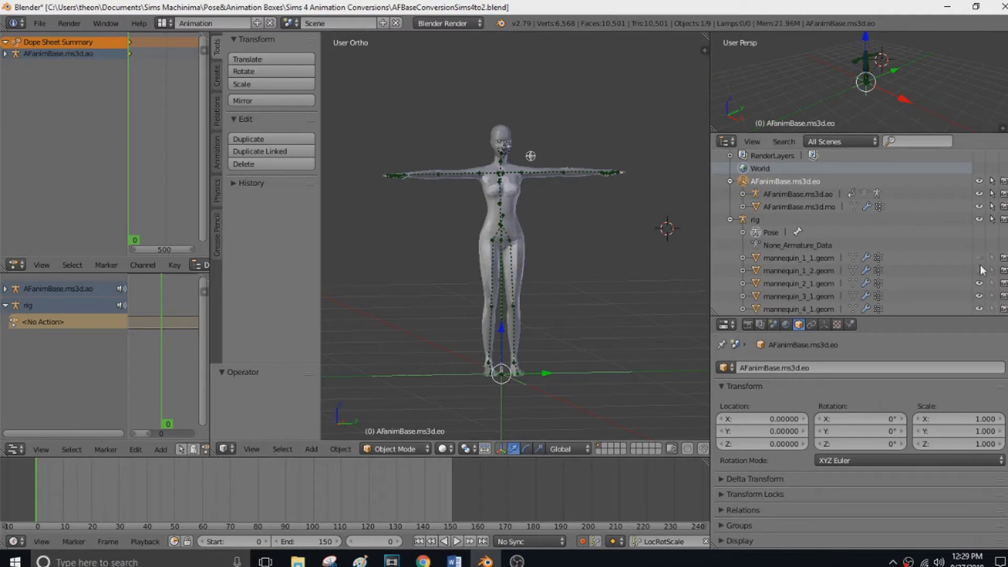
left_click(980, 258)
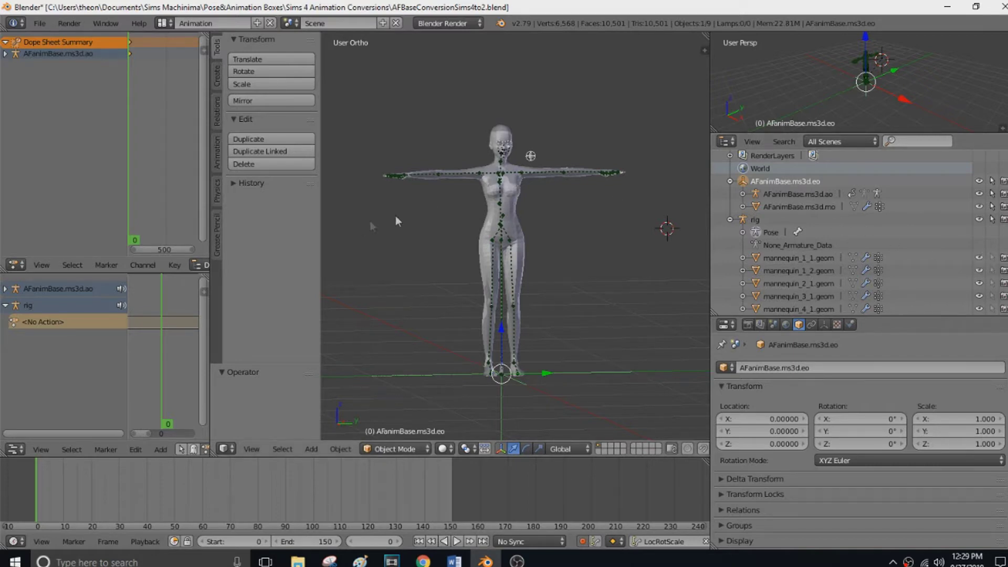
Step: Select the rig's b__R_UpperArm__ bone and rotate it downward by about 69.5°
right_click(482, 175)
key("r")
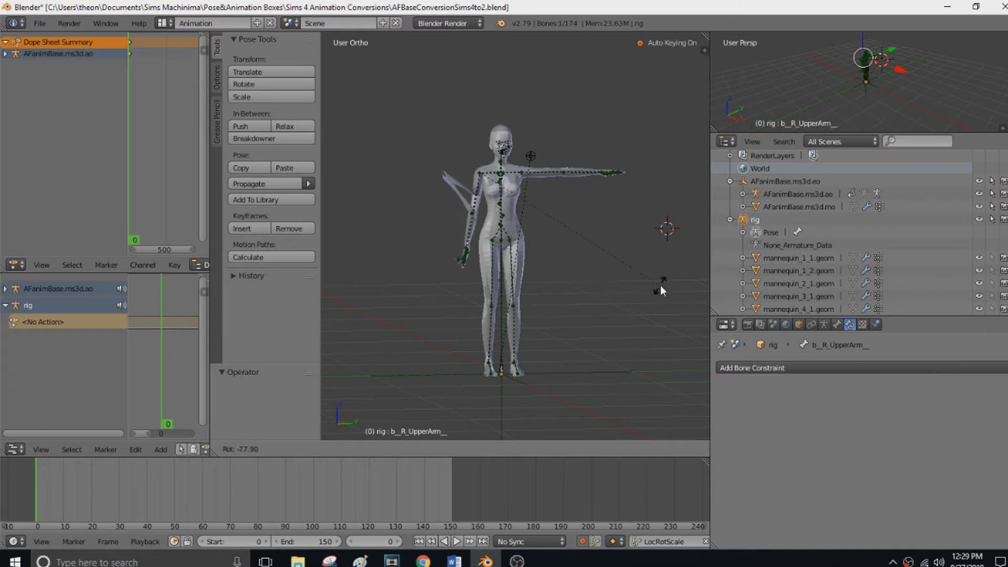
left_click(618, 292)
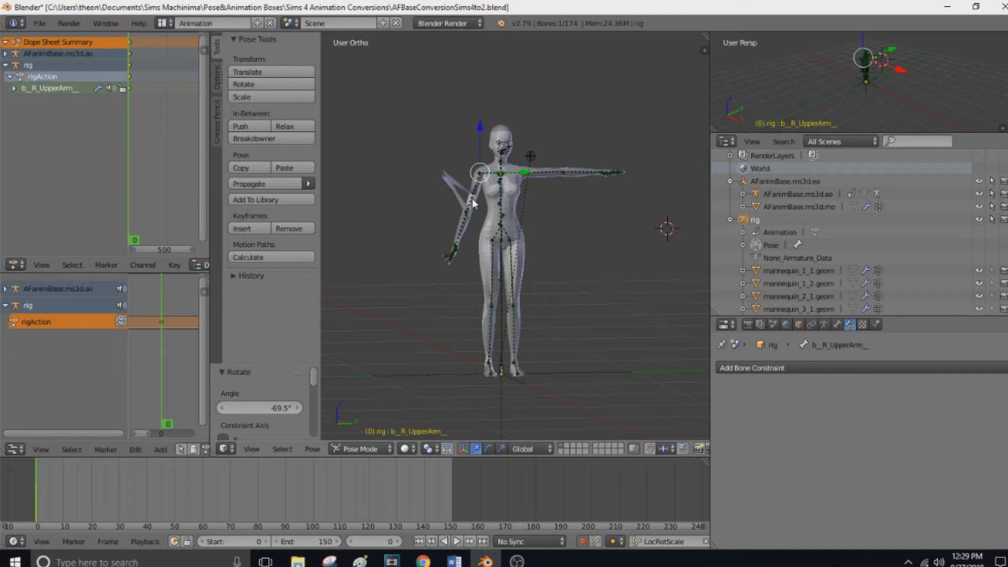
Step: Examine how the mesh follows the lowered right arm and hand, centring the view on the right index finger bone
scroll(462, 231, "up", 2)
middle_click_drag(458, 244, 533, 167)
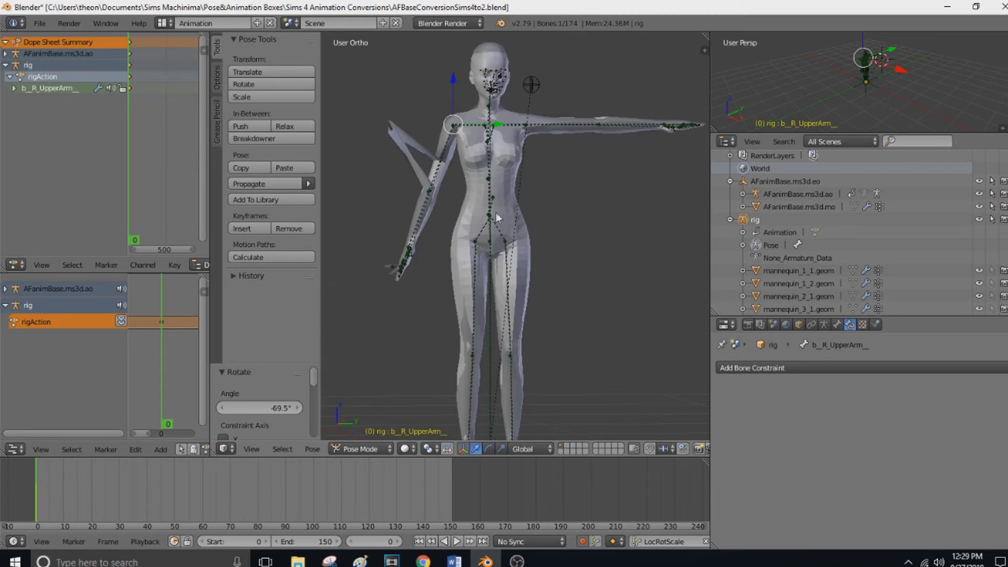
middle_click_drag(445, 285, 509, 295)
scroll(572, 275, "up", 3)
scroll(494, 294, "down", 3)
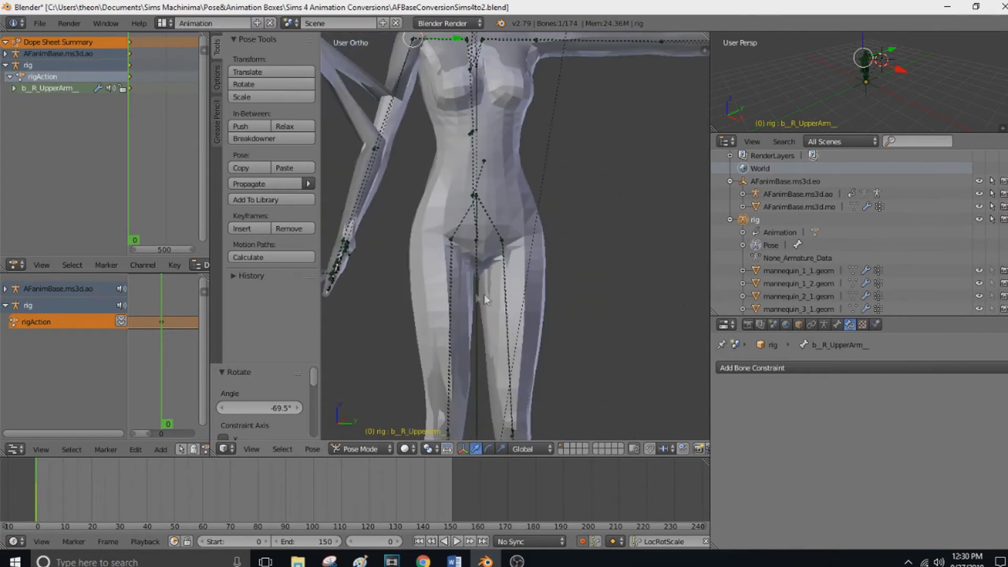
right_click(364, 268)
left_click(252, 449)
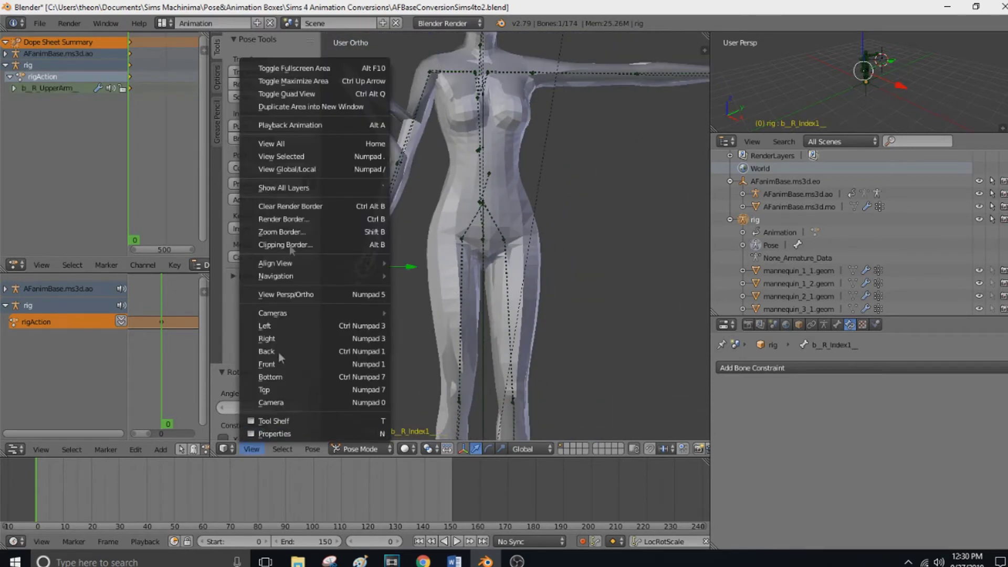
left_click(318, 156)
scroll(498, 246, "down", 15)
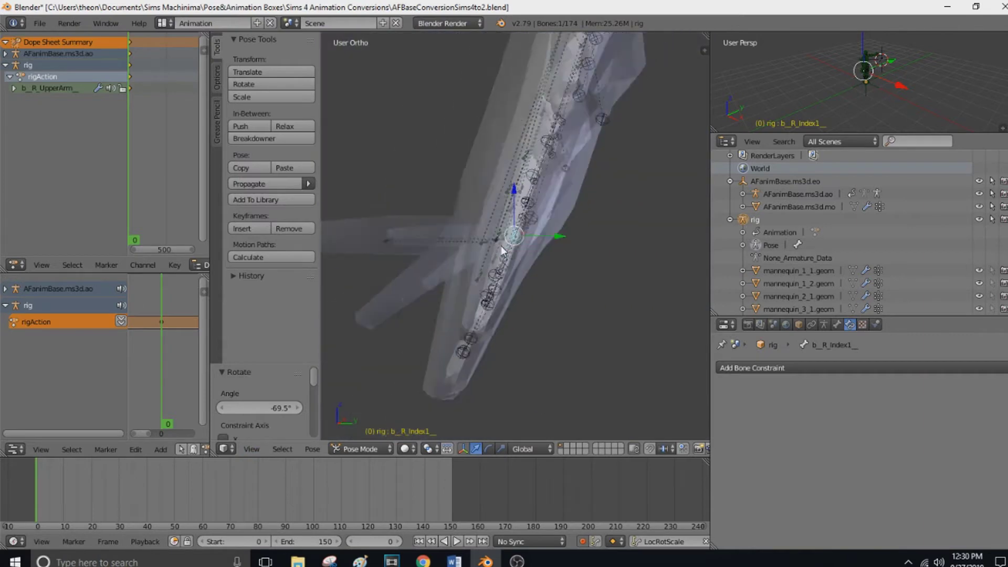
middle_click_drag(446, 315, 352, 299)
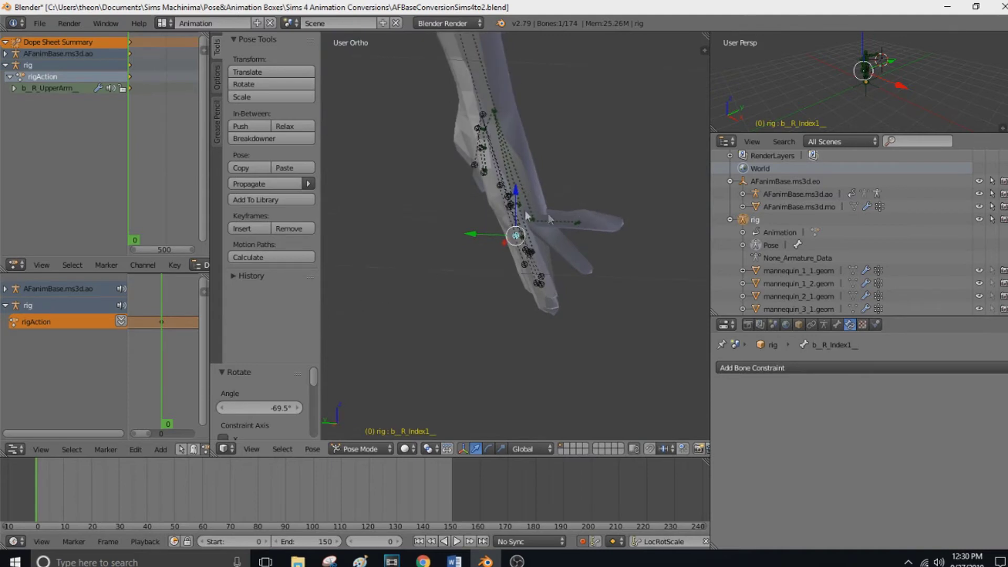
middle_click_drag(621, 299, 493, 299)
scroll(492, 295, "down", 8)
middle_click_drag(565, 294, 456, 313)
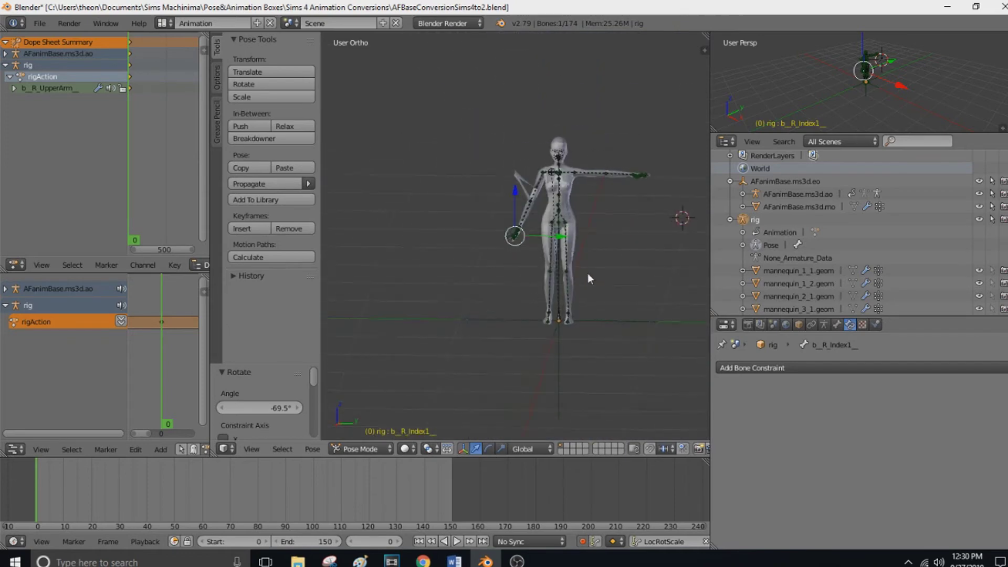
Step: Undo the recent bone selections and the right upper arm rotation
right_click(565, 221)
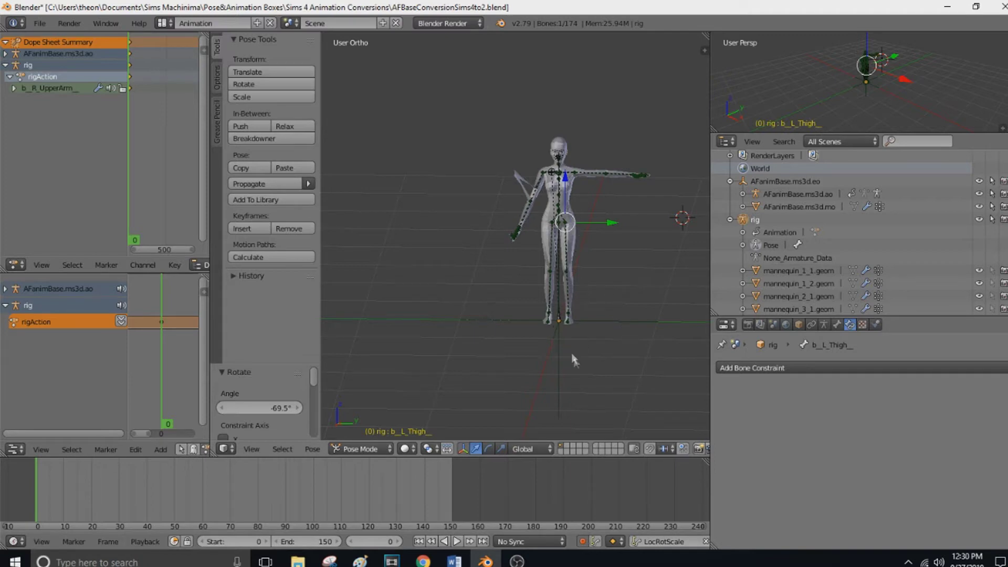
left_click(638, 269)
left_click(243, 276)
left_click(247, 294)
left_click(249, 295)
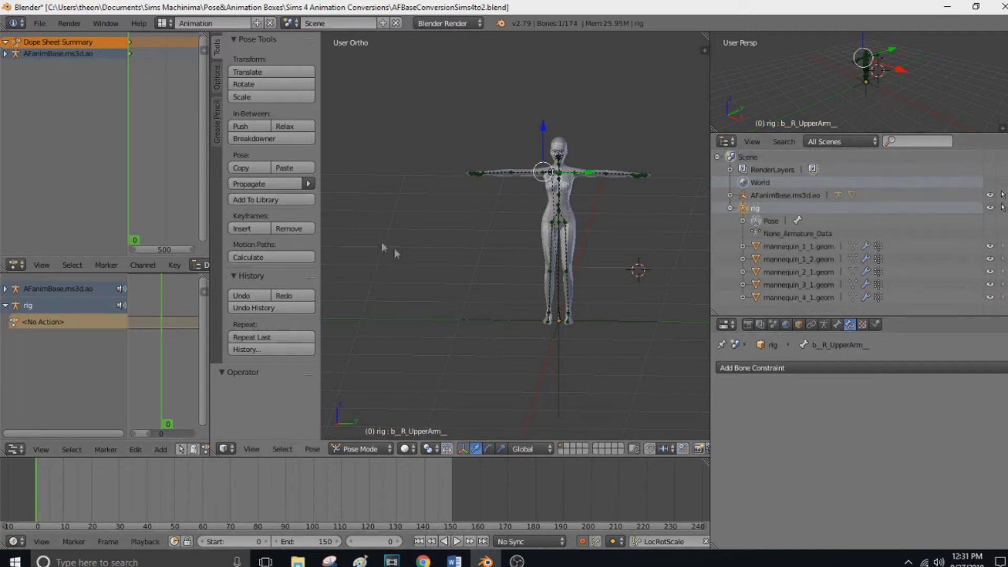
left_click(39, 23)
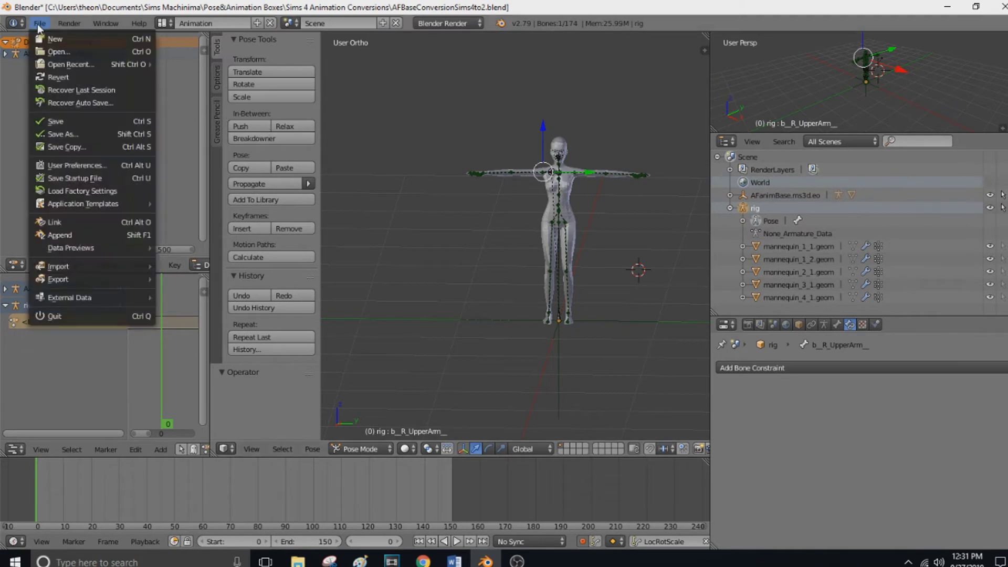
left_click(88, 236)
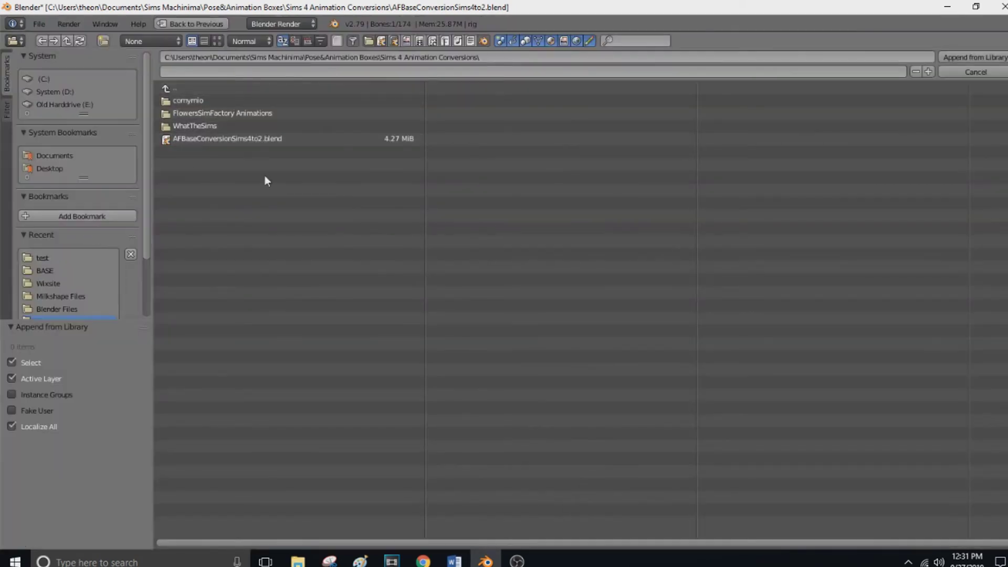
left_click(254, 113)
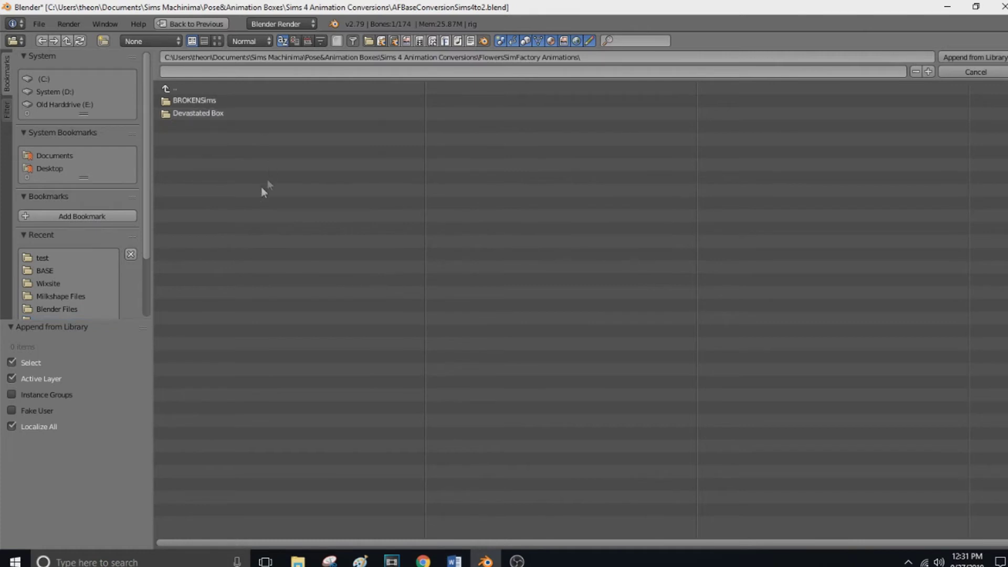
left_click(210, 114)
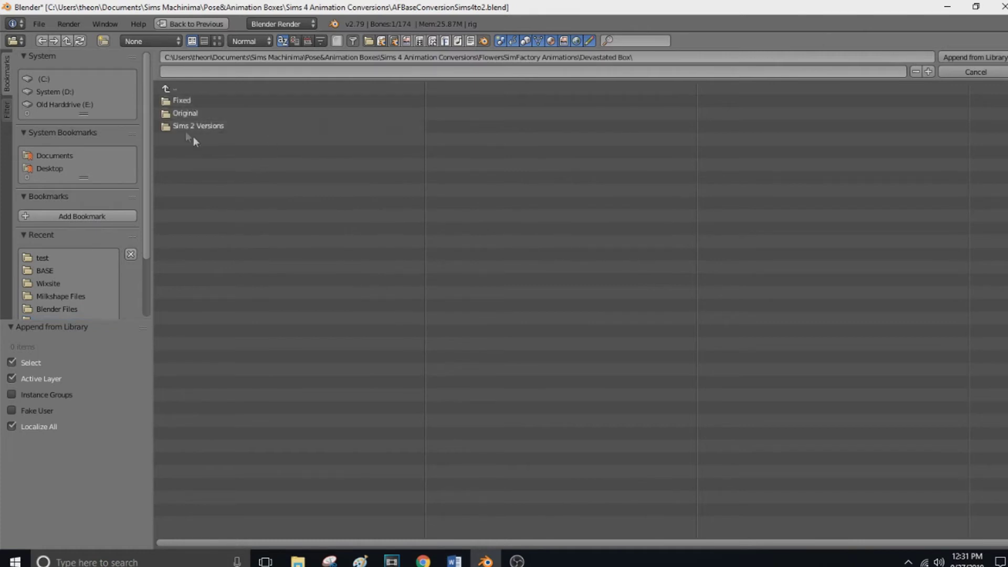
left_click(180, 100)
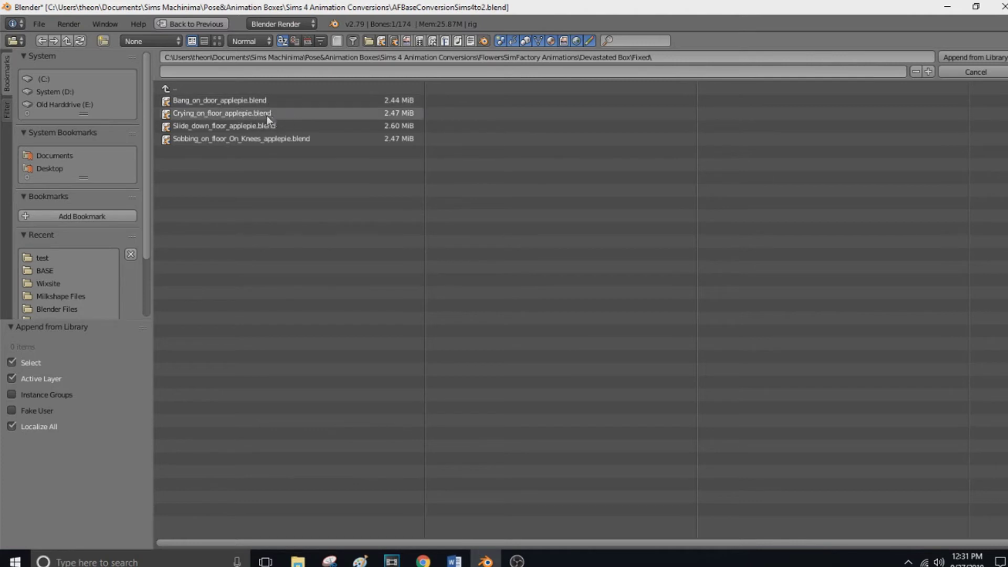
left_click(203, 117)
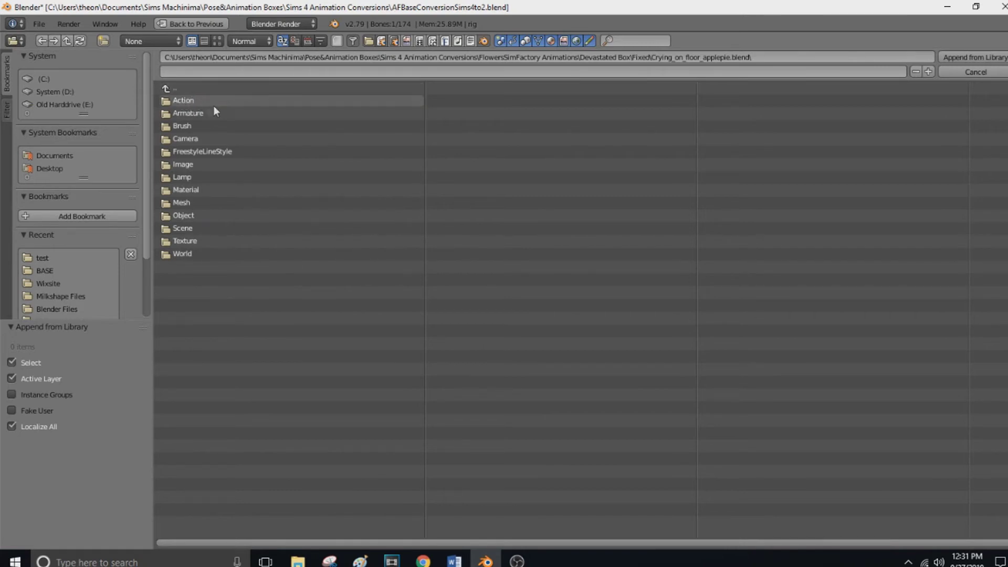
double_click(179, 102)
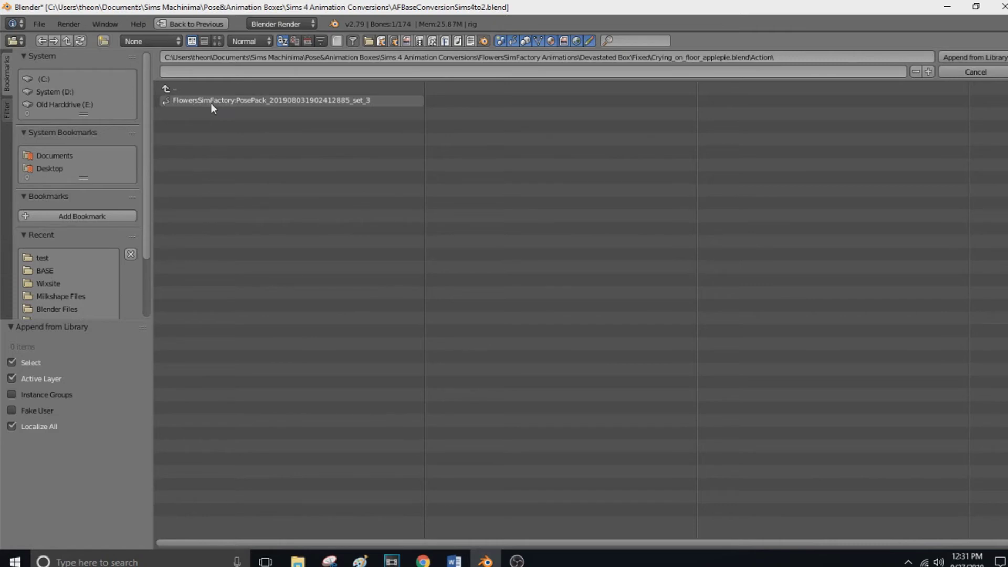
left_click(177, 100)
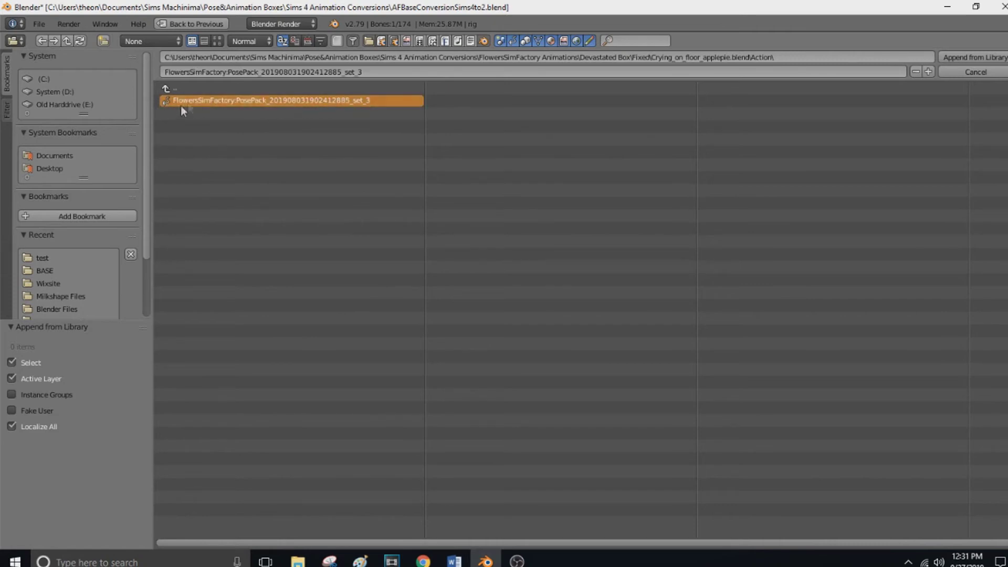
left_click(969, 58)
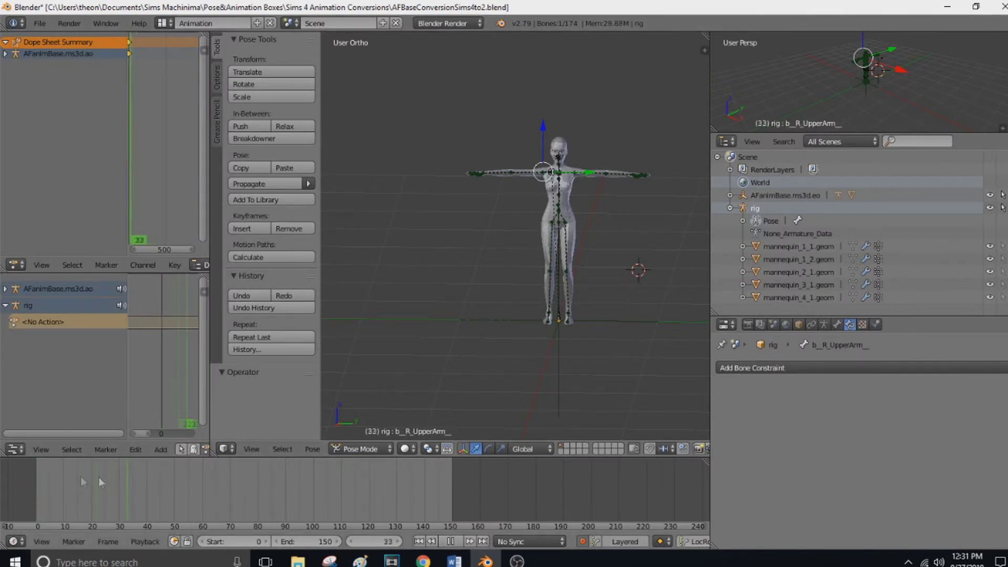
Step: Add the appended FlowersSimFactory pose pack action to the rig as an NLA action strip
left_click(161, 450)
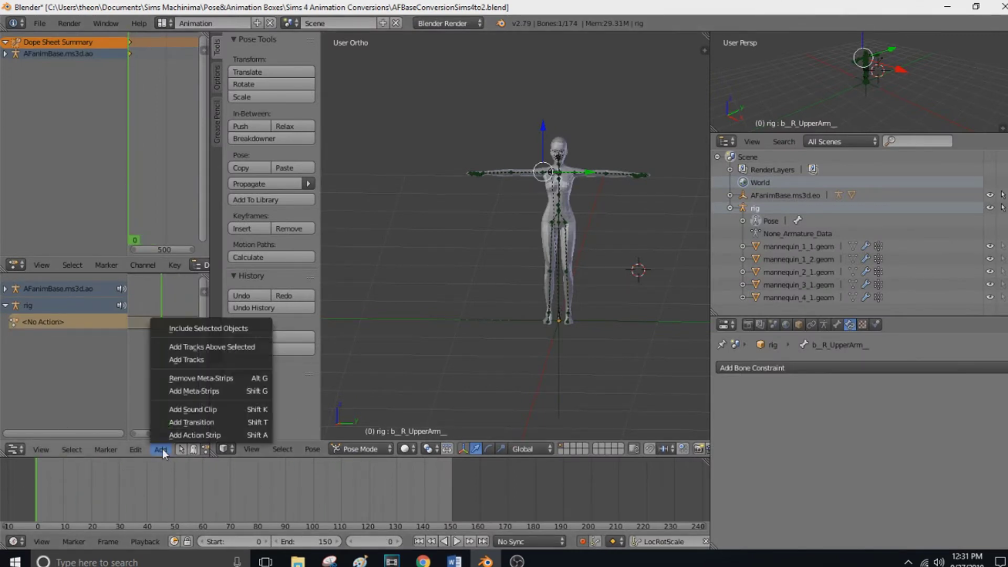
left_click(207, 435)
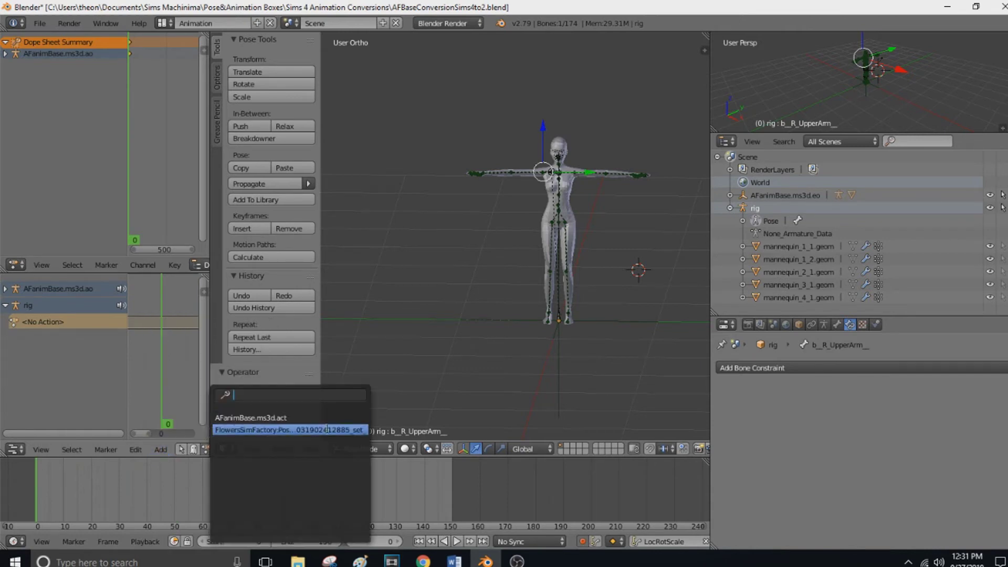
left_click(248, 431)
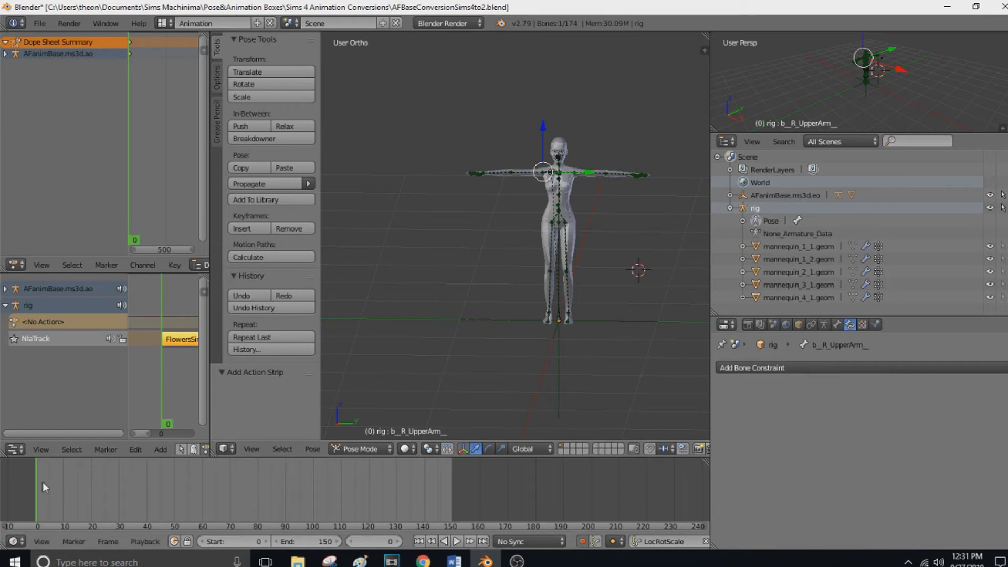
Step: Preview the animation on the rig and examine both hands around the left middle and right pinky finger bones
left_click_drag(35, 477, 226, 483)
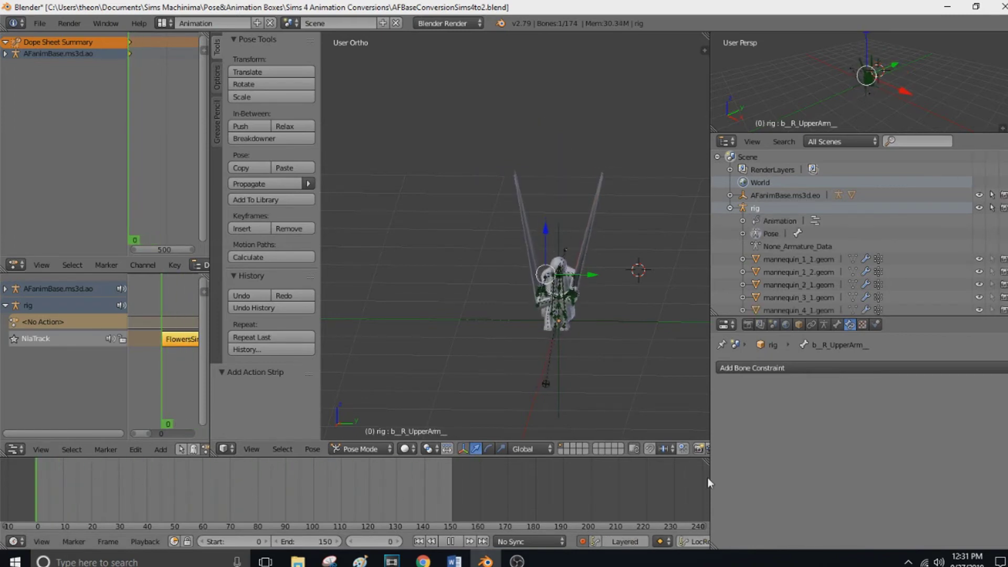
key("Escape")
scroll(552, 351, "up", 6)
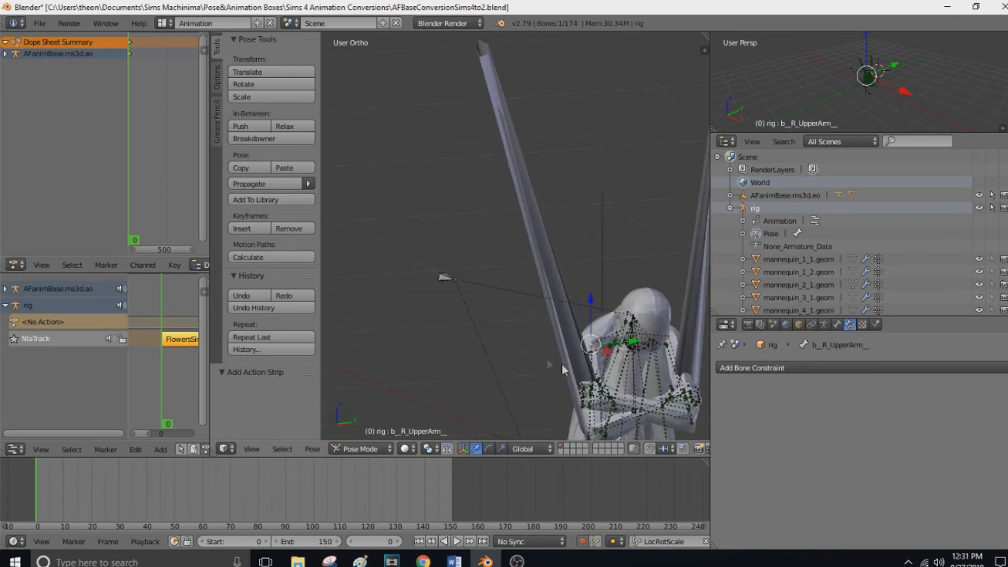
right_click(590, 391)
left_click(252, 449)
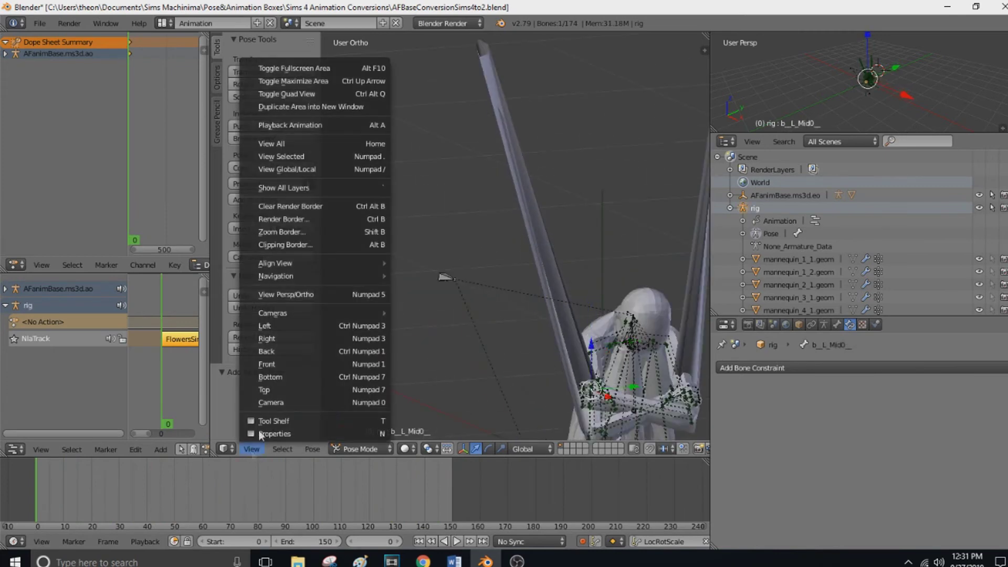
left_click(307, 160)
scroll(546, 256, "down", 20)
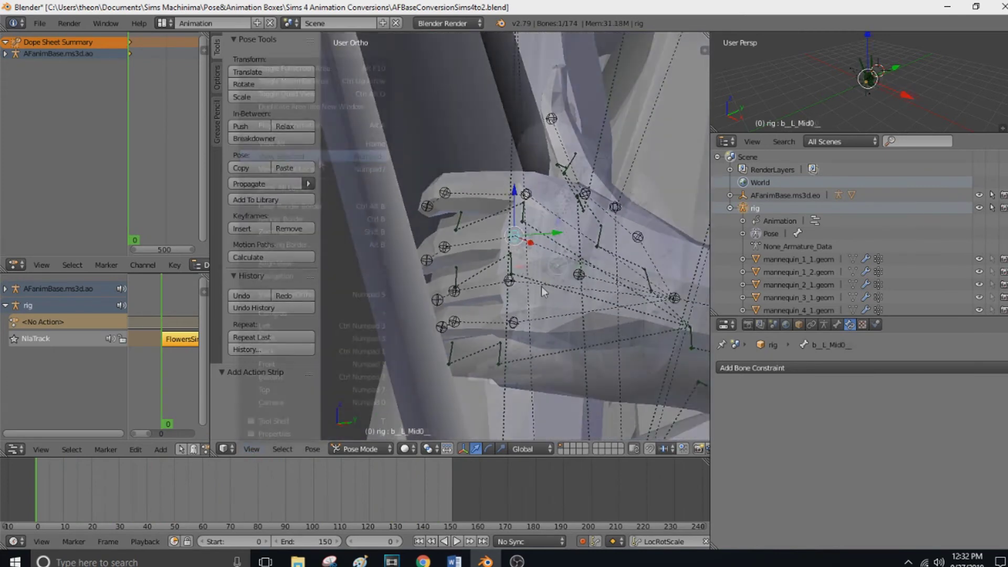
left_click(306, 160)
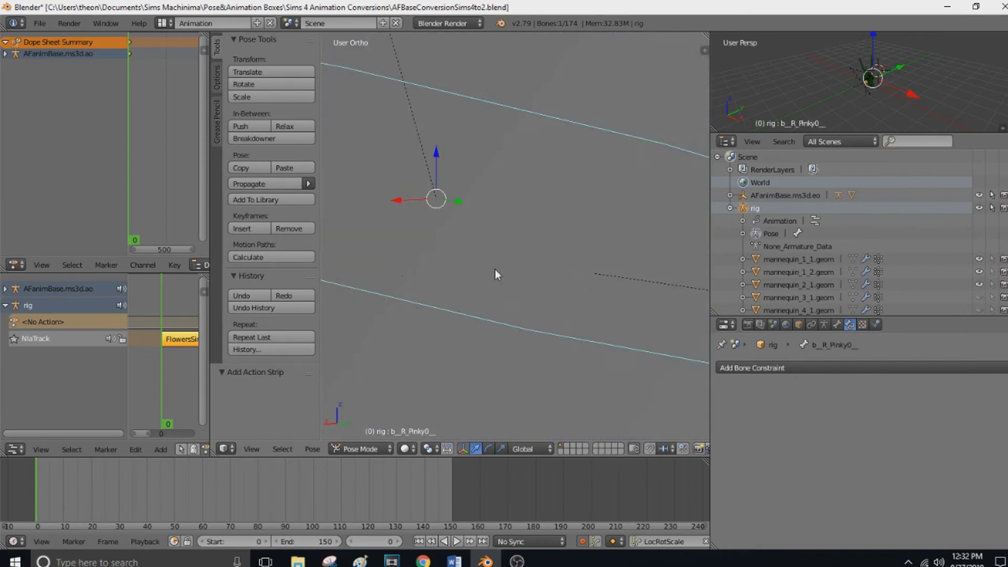
scroll(493, 275, "down", 8)
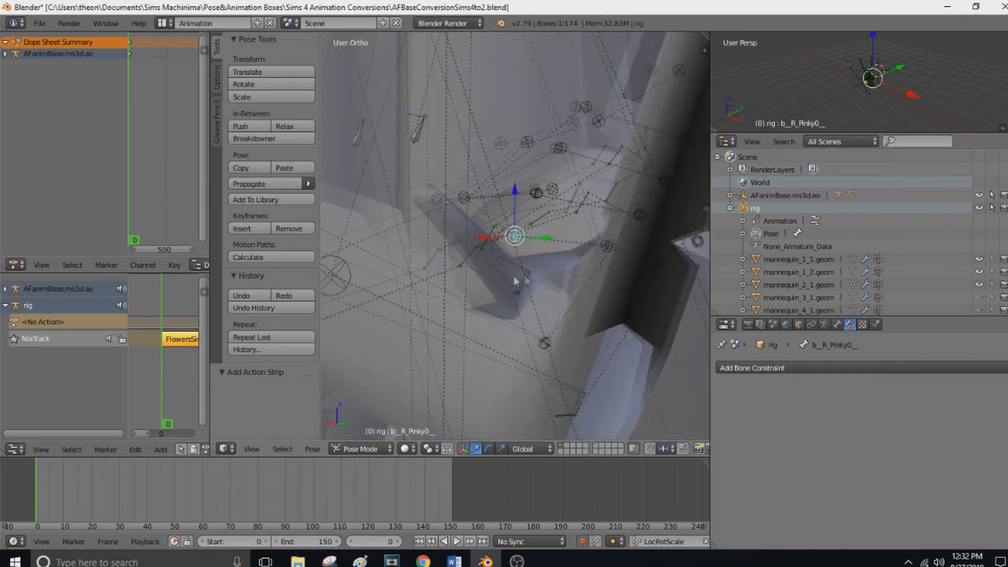
scroll(632, 293, "down", 8)
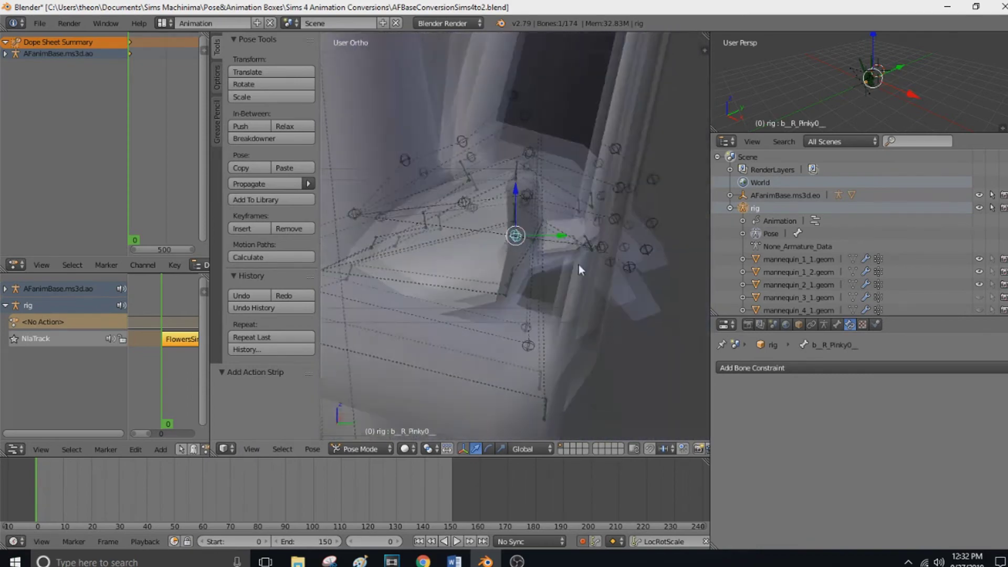
scroll(578, 277, "down", 6)
middle_click_drag(567, 280, 537, 304)
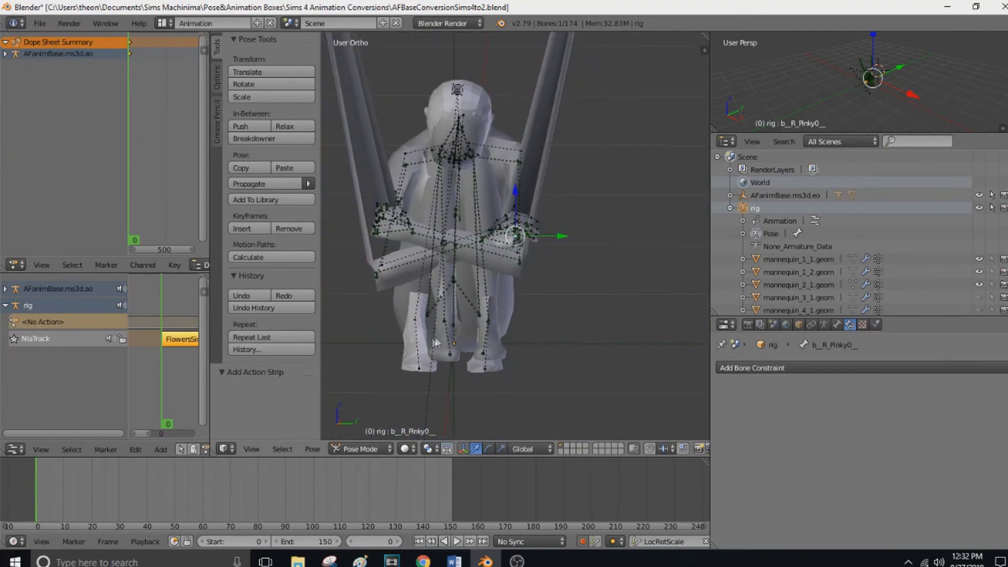
Step: Select the rig's b__ROOT_bind__ bone, play and scrub through the animation to check the full-body motion, and return to frame 0
right_click(445, 315)
scroll(494, 330, "down", 2)
middle_click_drag(493, 330, 441, 318)
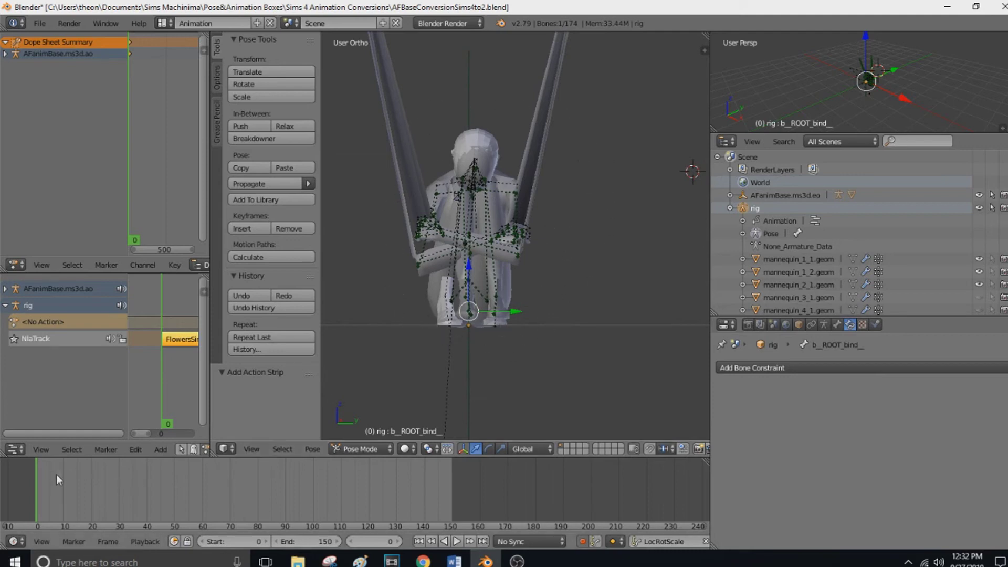
key("alt+a")
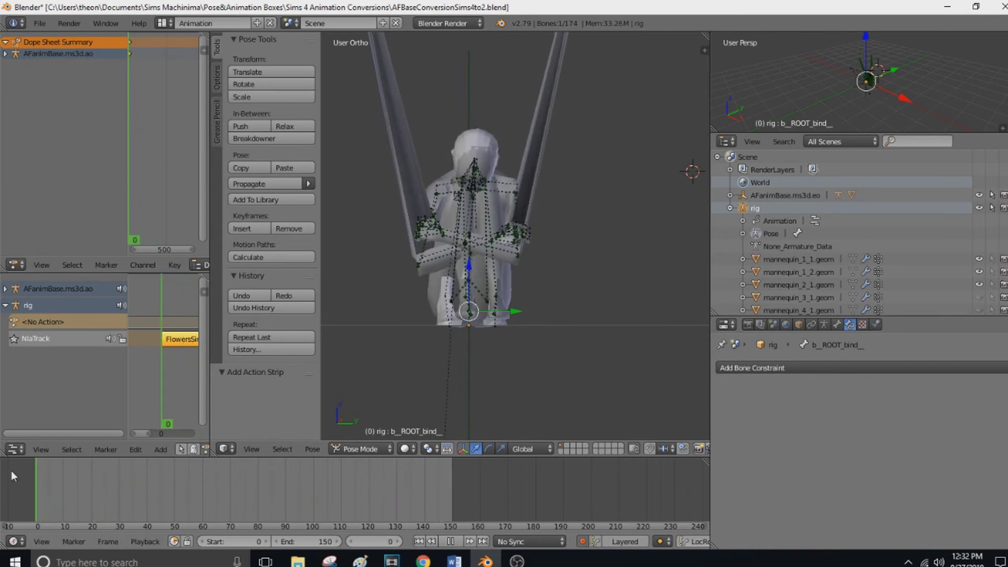
left_click_drag(138, 472, 286, 466)
key("alt+a")
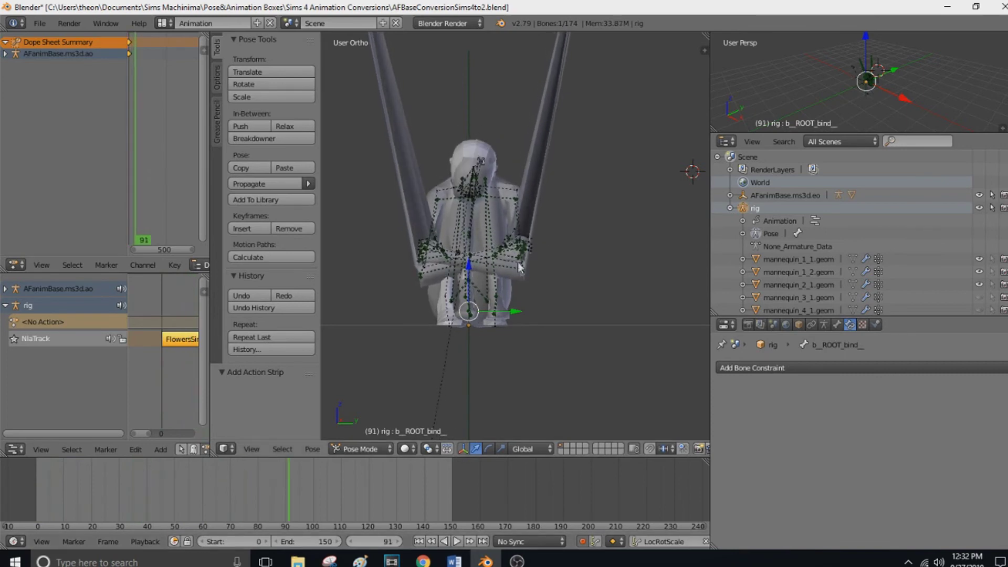
left_click_drag(281, 476, 29, 491)
mouse_move(513, 305)
middle_mouse_down()
mouse_move(515, 320)
mouse_move(601, 330)
mouse_move(512, 308)
middle_mouse_up()
Step: Select the AFanimBase.ms3d.mo mesh inside AFanimBase.ms3d.eo and start exporting it in MilkShape 3D (.ms3d) format
left_click(730, 208)
left_click(785, 195)
left_click(729, 195)
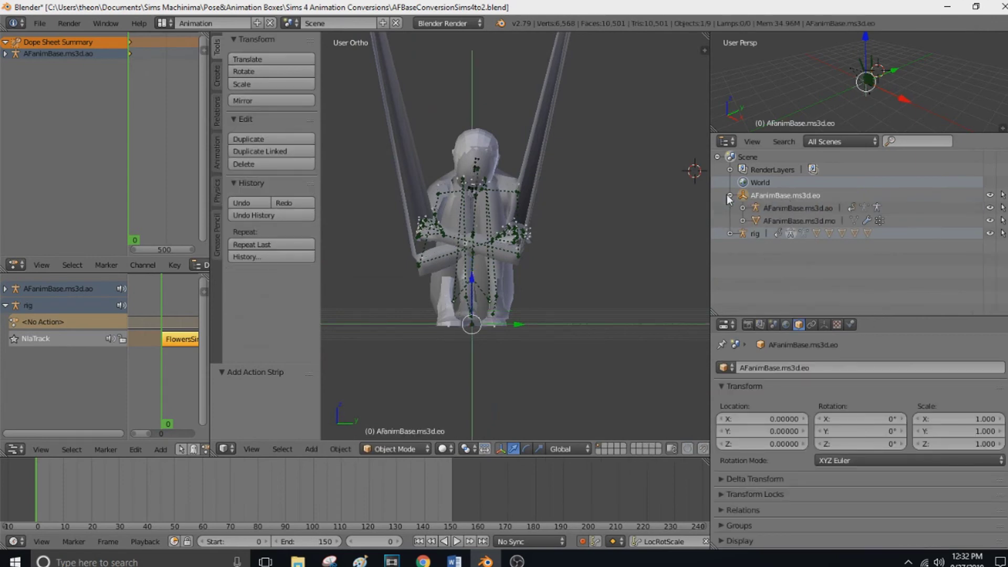
left_click(796, 221)
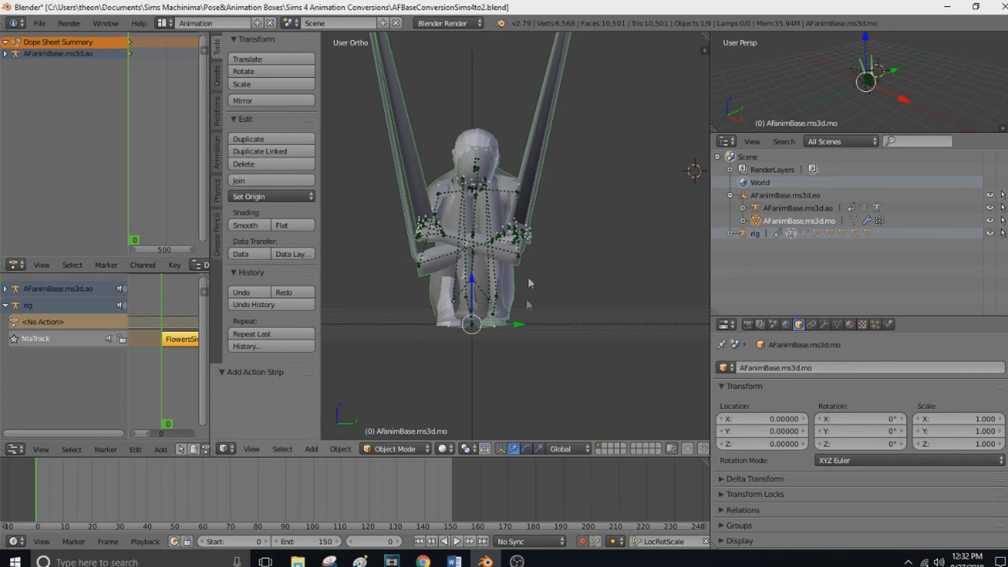
left_click(38, 24)
mouse_move(112, 279)
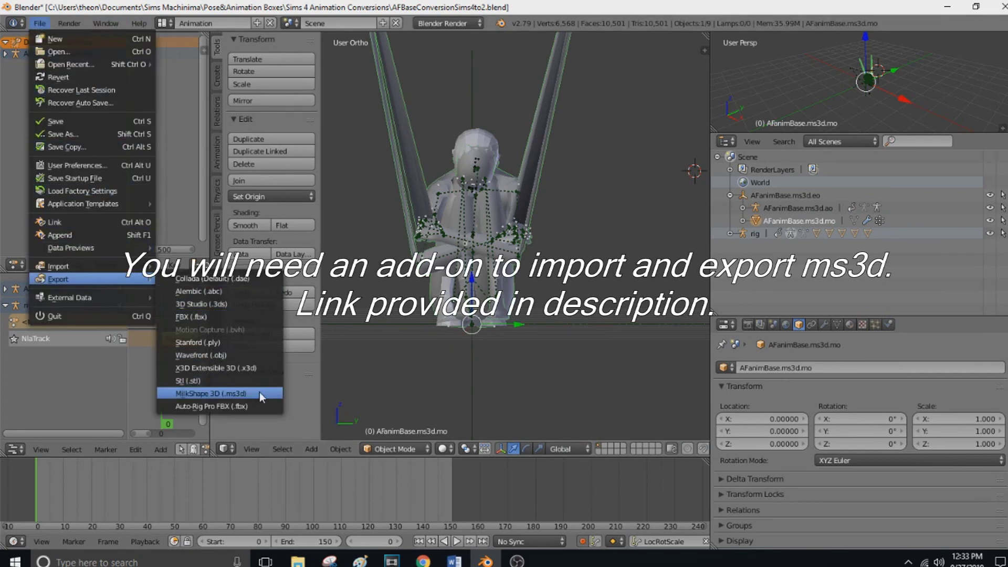